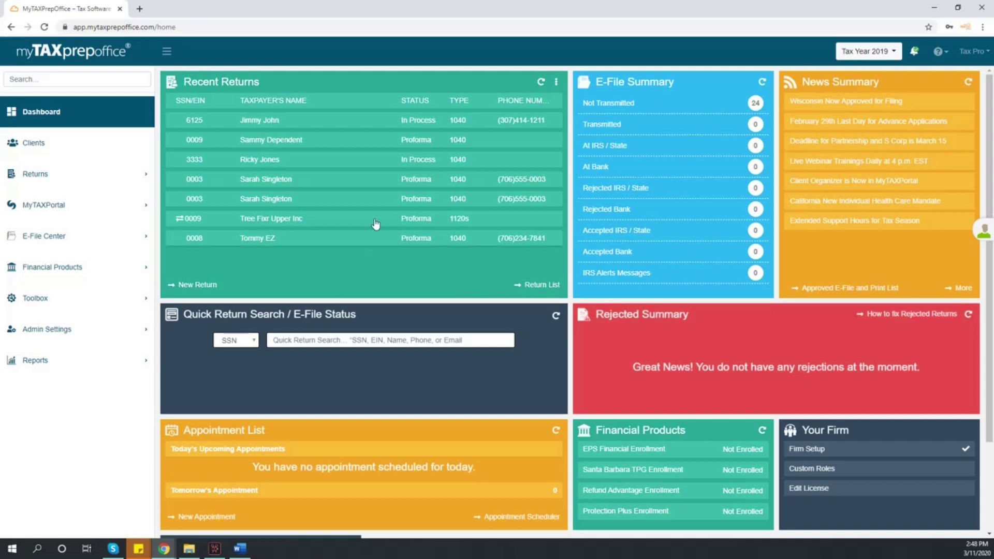
# - Open the client's 1040 return from the Recent Returns panel on the Dashboard
pyautogui.click(369, 124)
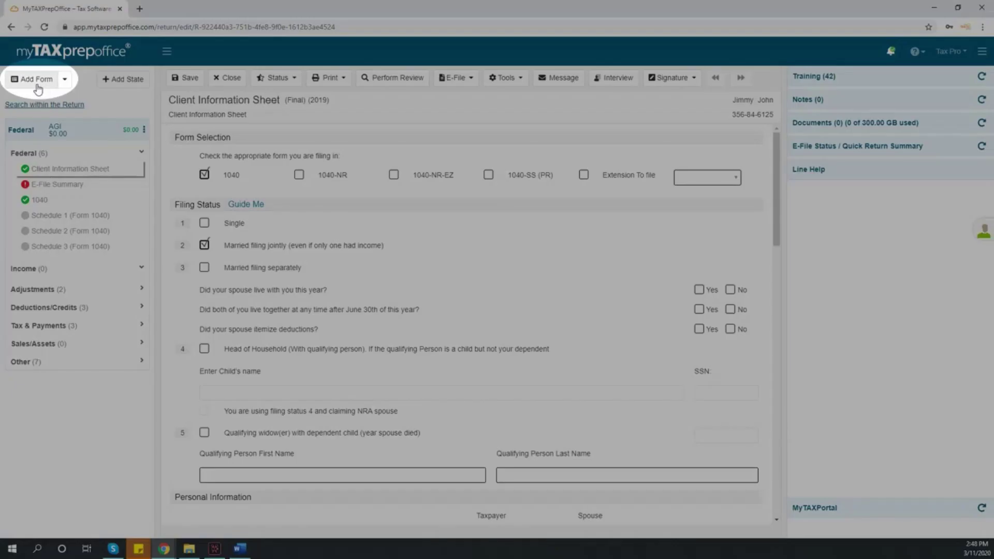
# - Add Schedule C (Profit or Loss from Business) to the return from the forms list
pyautogui.click(35, 81)
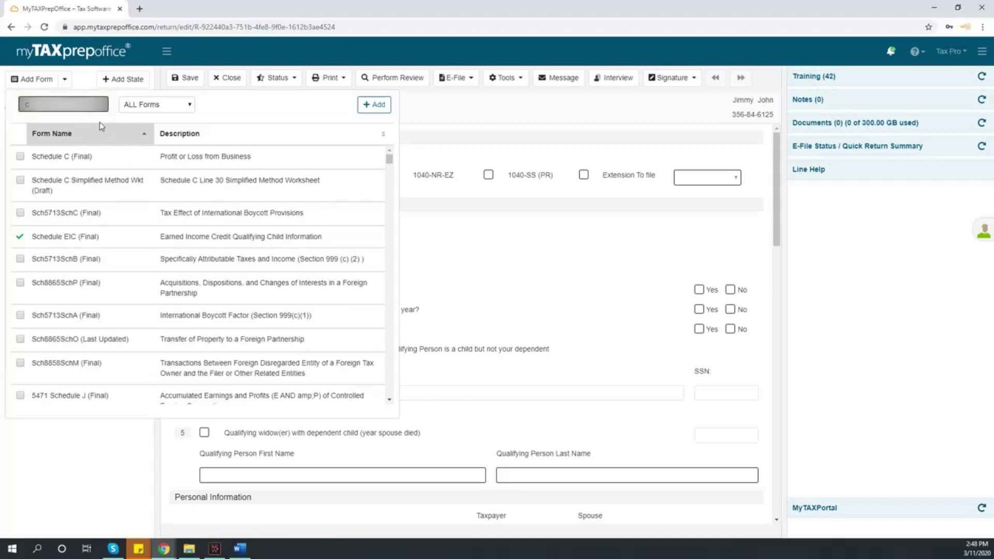
pyautogui.click(125, 159)
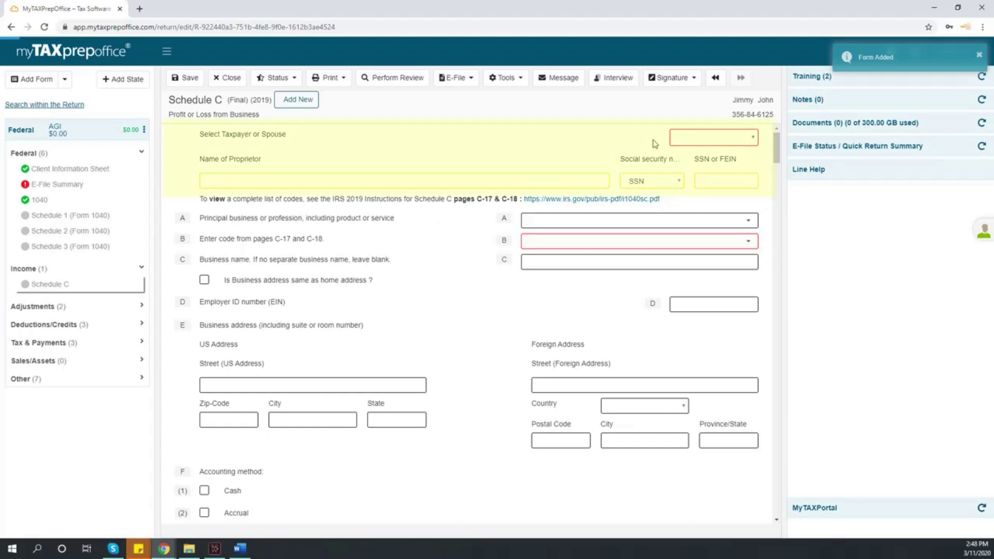
pyautogui.click(751, 138)
# - Set Taxpayer as proprietor, business code 541213, and the business address same as home
pyautogui.click(750, 138)
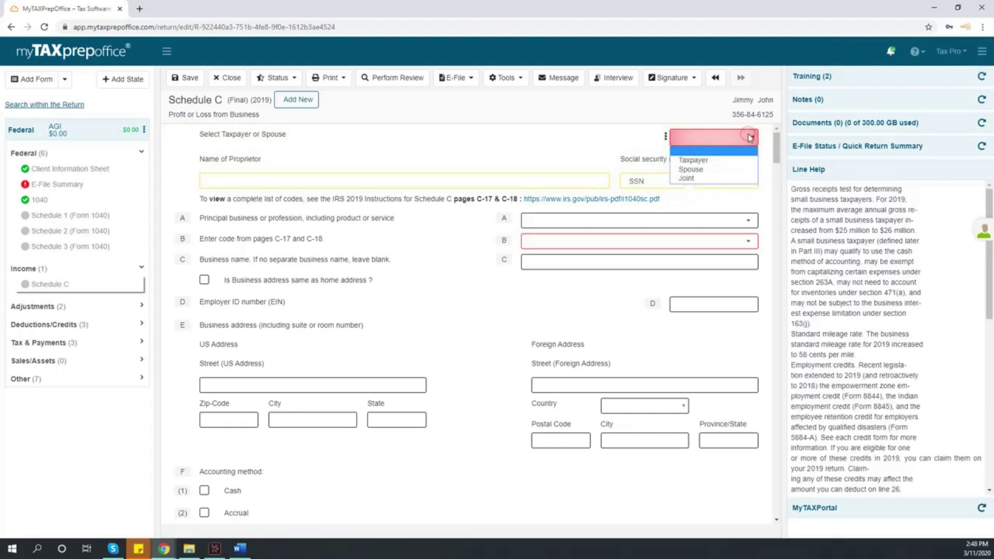
pyautogui.click(741, 161)
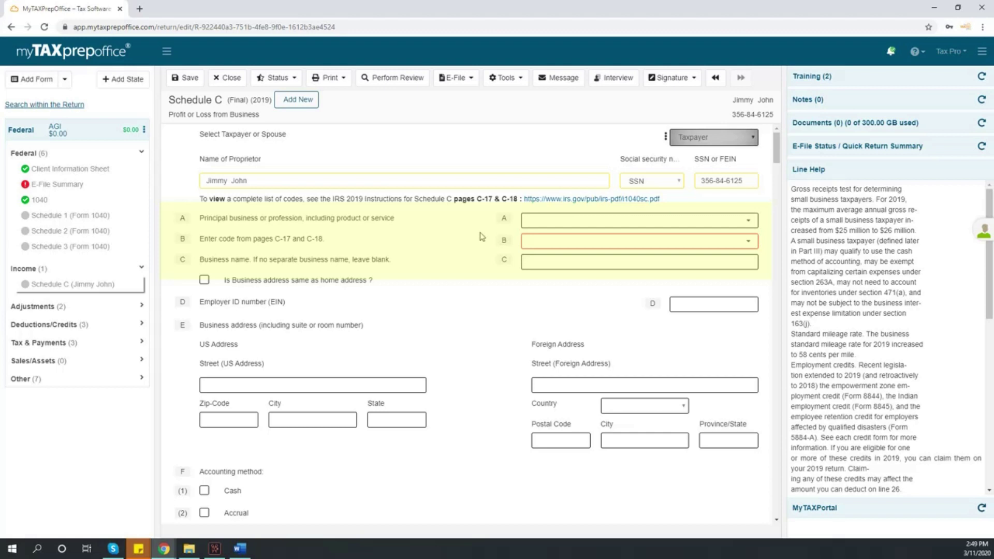
pyautogui.click(577, 242)
pyautogui.click(650, 242)
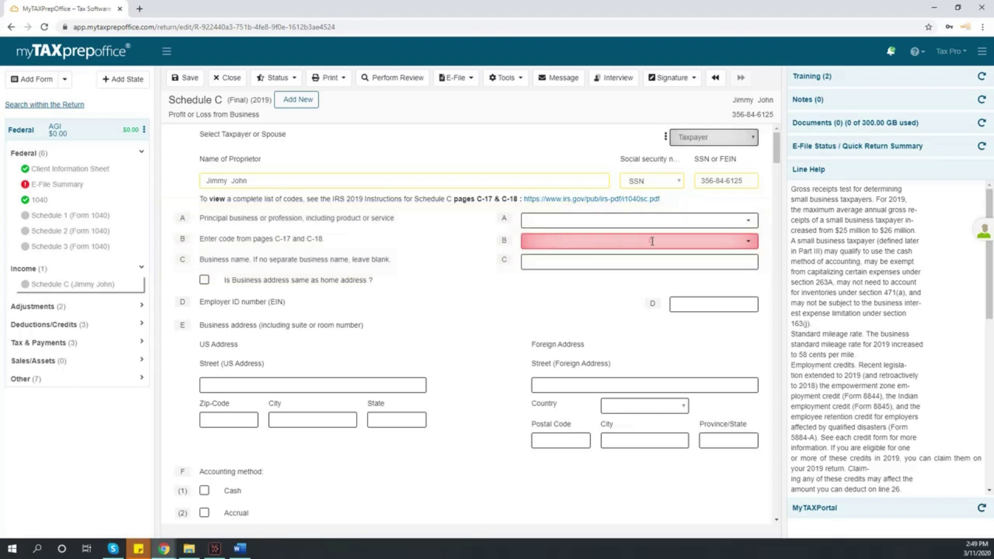
pyautogui.write('tax')
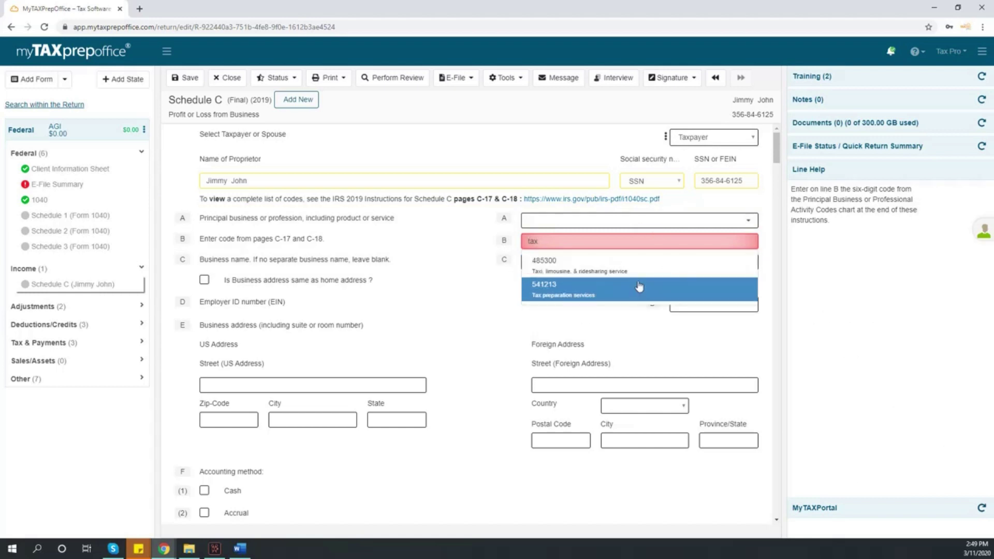
pyautogui.click(641, 288)
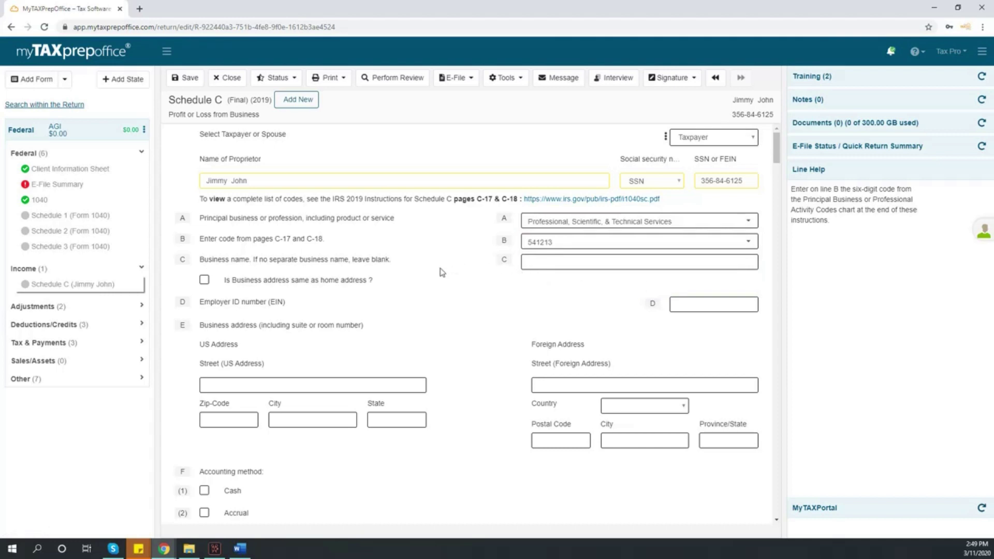
pyautogui.click(205, 283)
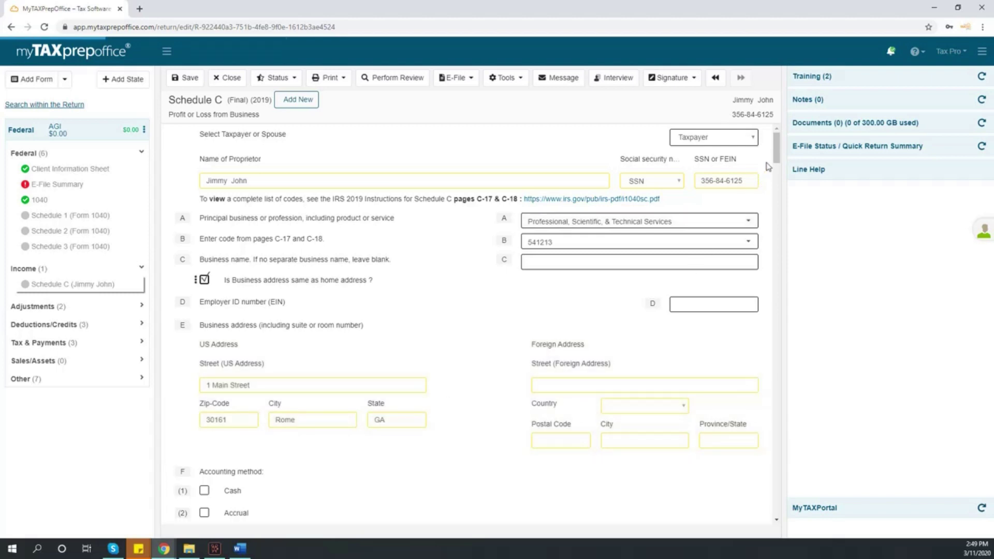
# - Choose Cash accounting, answer Yes on line G and No on line I
pyautogui.moveTo(778, 139); pyautogui.dragTo(778, 170)
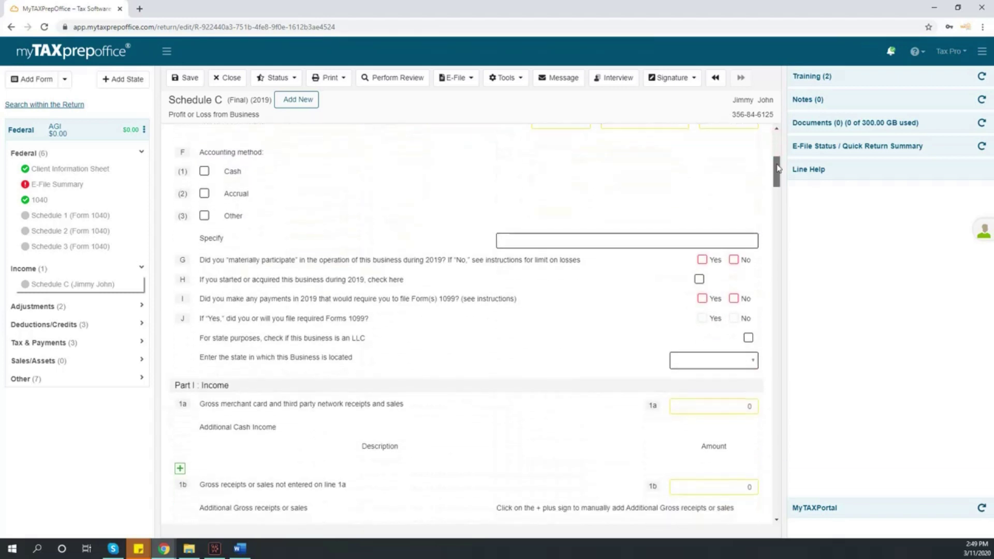
pyautogui.click(203, 173)
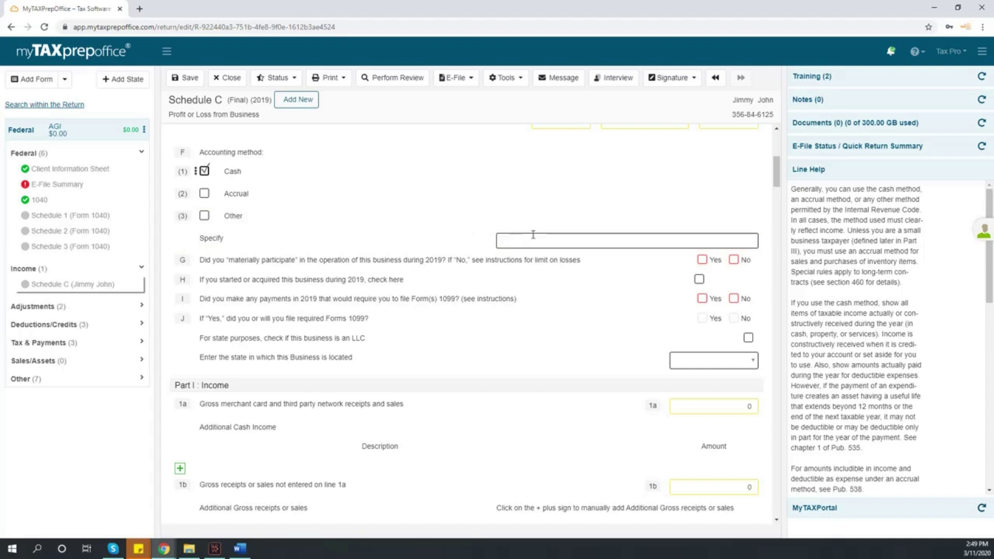
pyautogui.click(702, 259)
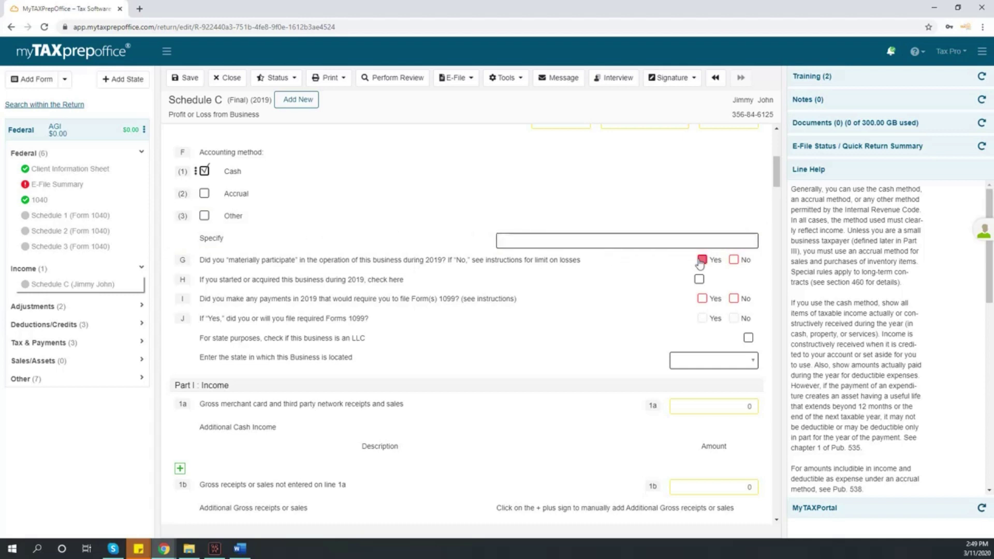
pyautogui.click(734, 298)
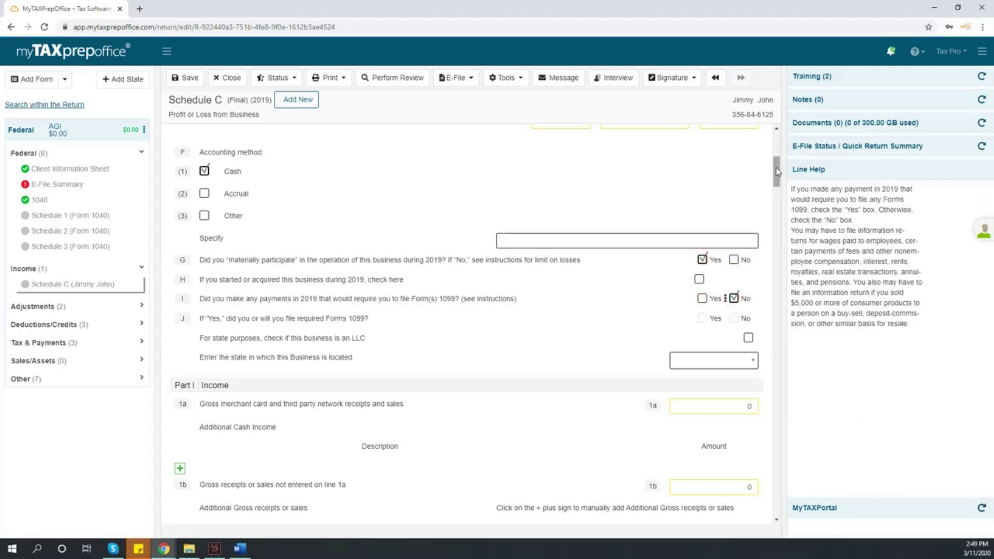
pyautogui.moveTo(777, 171); pyautogui.dragTo(779, 192)
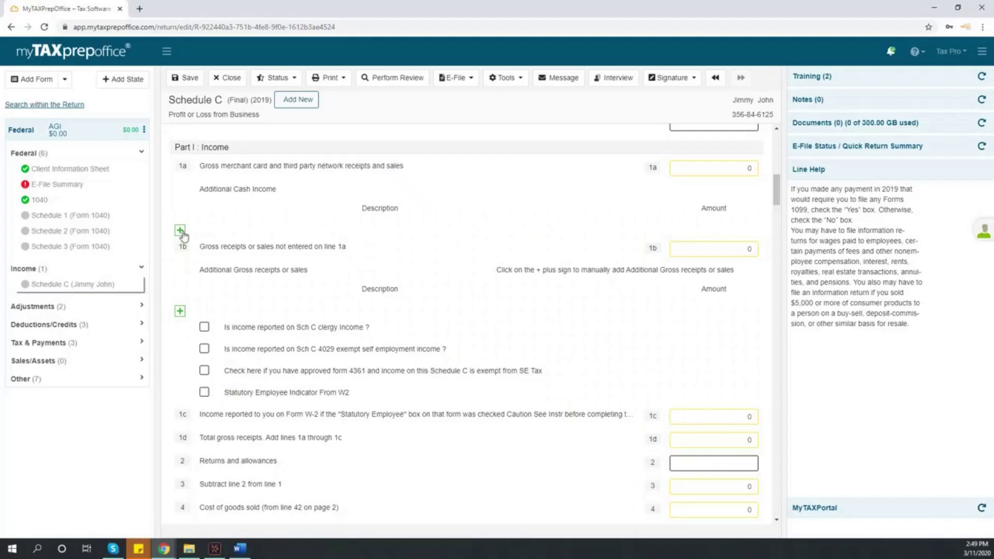
pyautogui.click(180, 230)
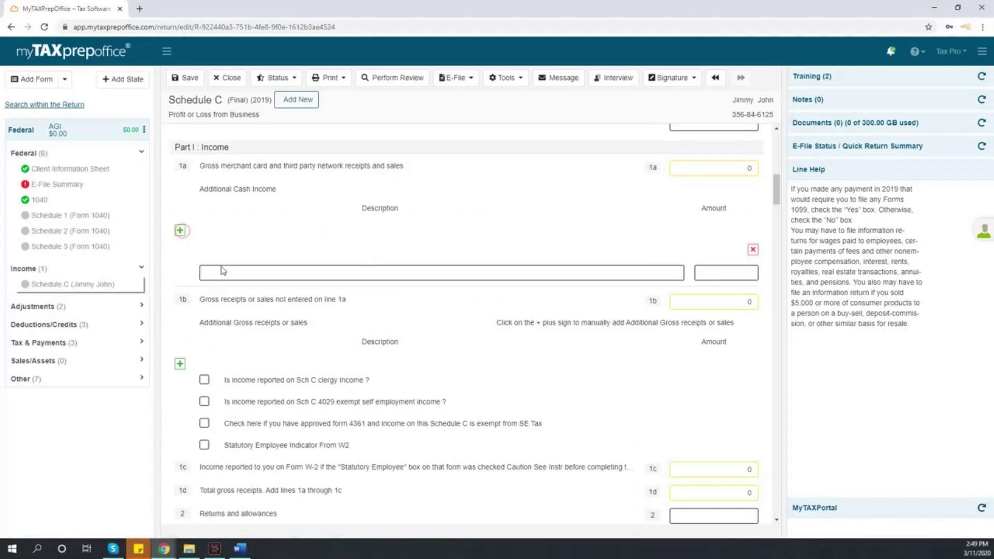
pyautogui.click(223, 271)
pyautogui.write('Cash')
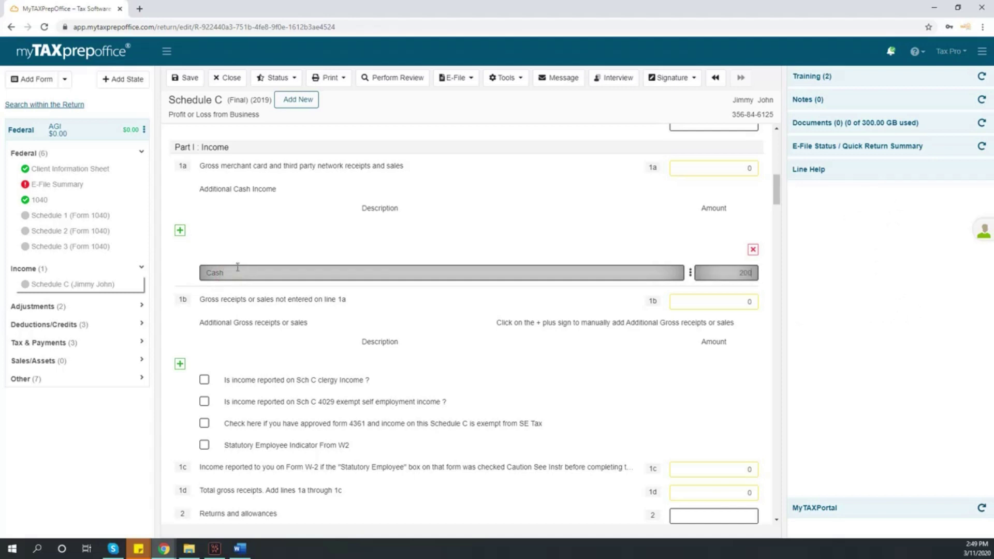
pyautogui.click(354, 245)
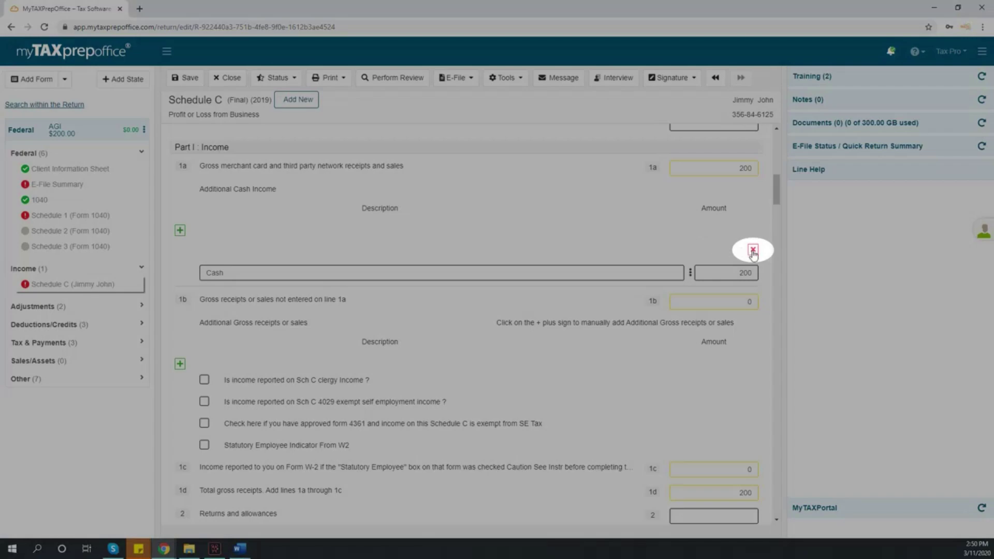
pyautogui.click(753, 251)
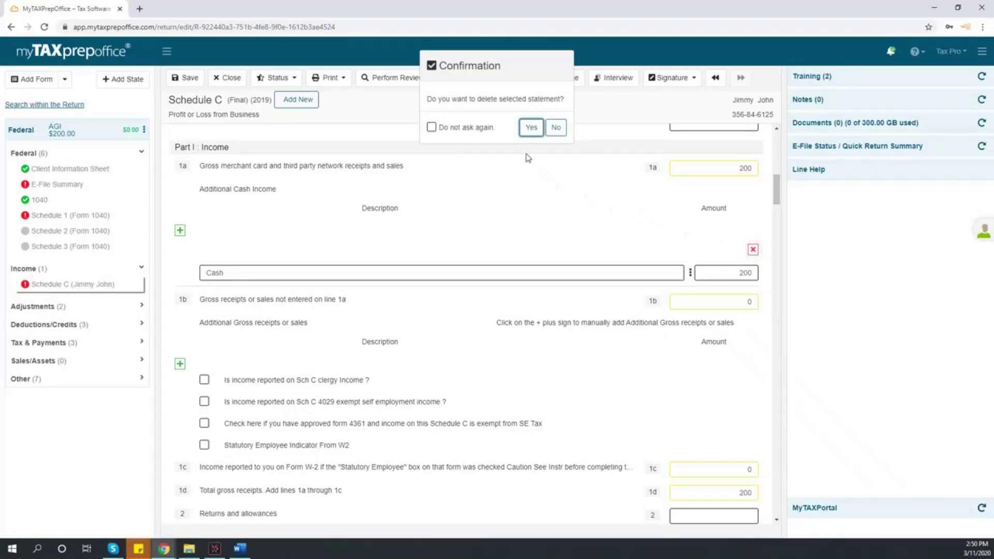
pyautogui.click(532, 128)
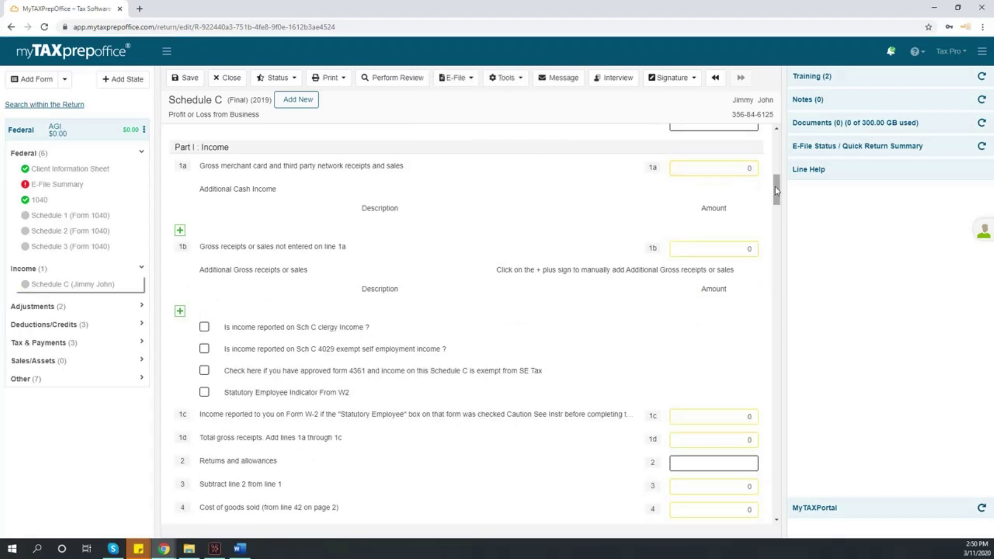
# - Add a Flyer expense of 100 under line 8 Advertising
pyautogui.moveTo(776, 190); pyautogui.dragTo(780, 225)
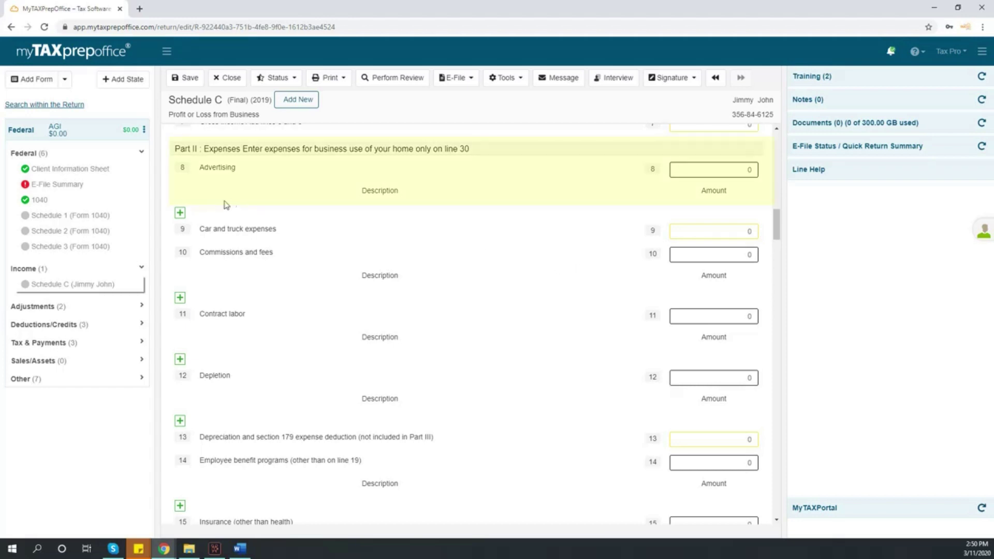
pyautogui.click(180, 213)
pyautogui.click(244, 253)
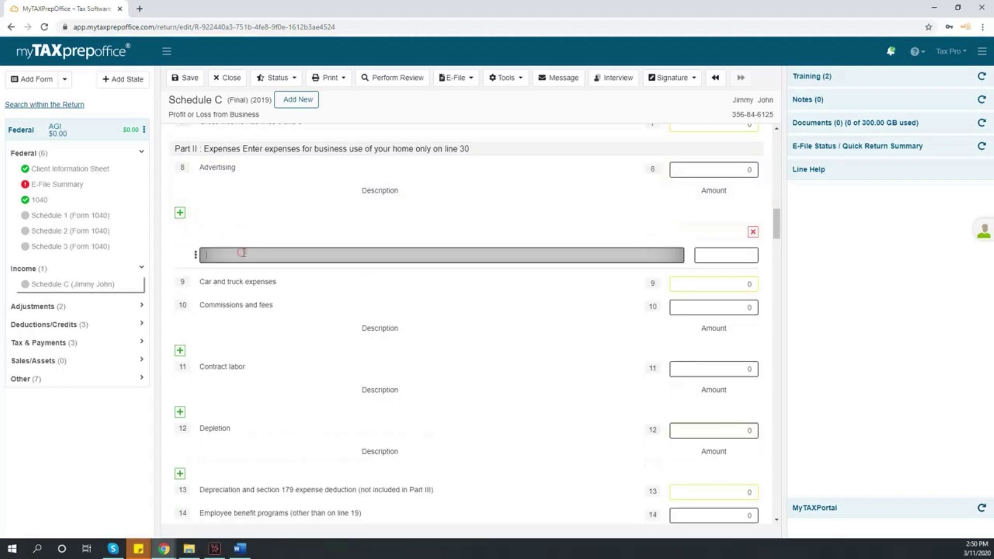
pyautogui.write('Flyer')
pyautogui.press('Tab')
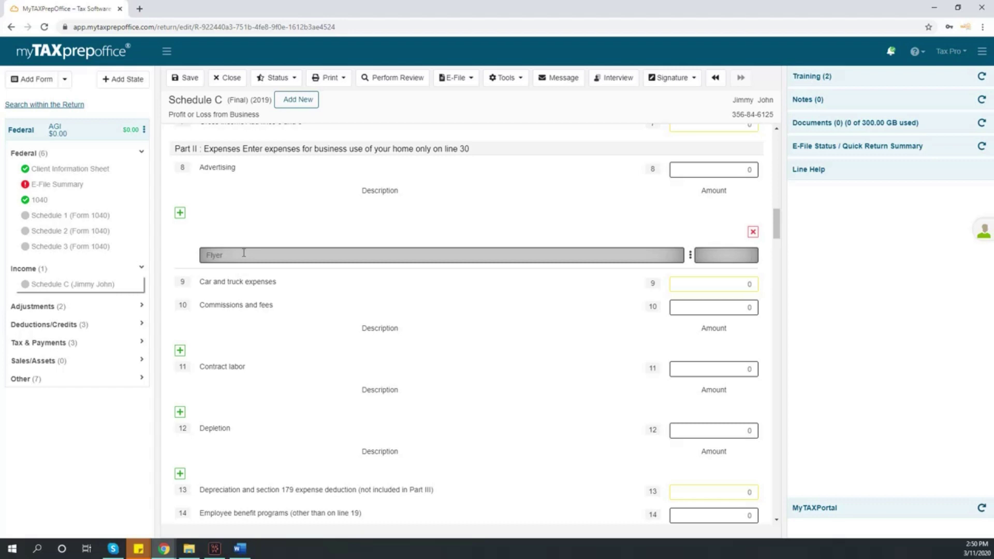
pyautogui.click(331, 235)
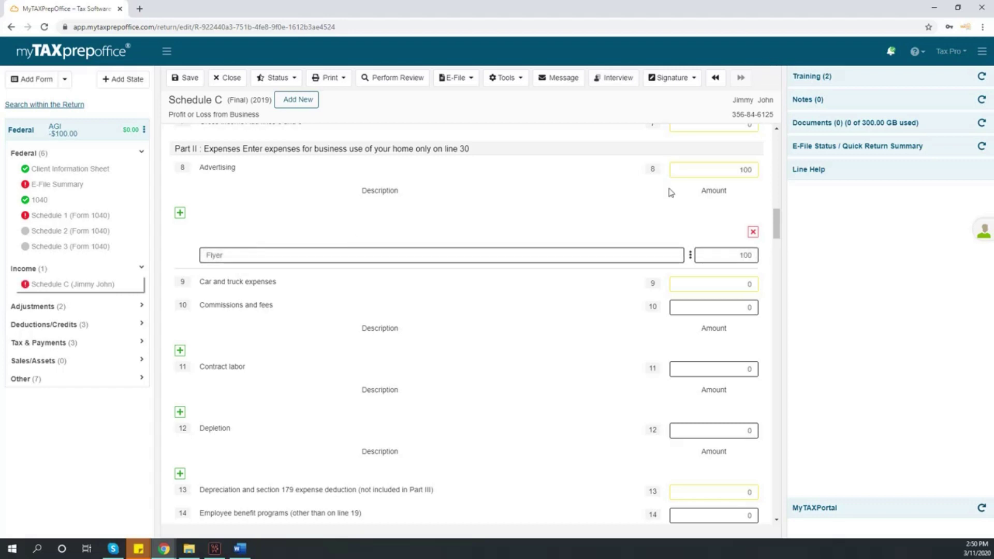
# - Add a Paper expense of 100 under line 18 Office expenses
pyautogui.moveTo(777, 216); pyautogui.dragTo(780, 262)
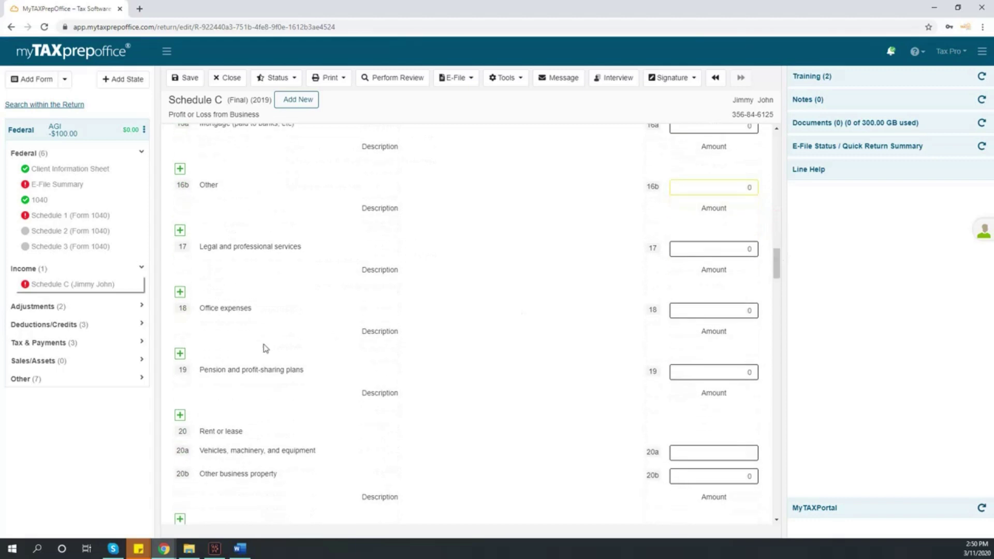
pyautogui.click(181, 354)
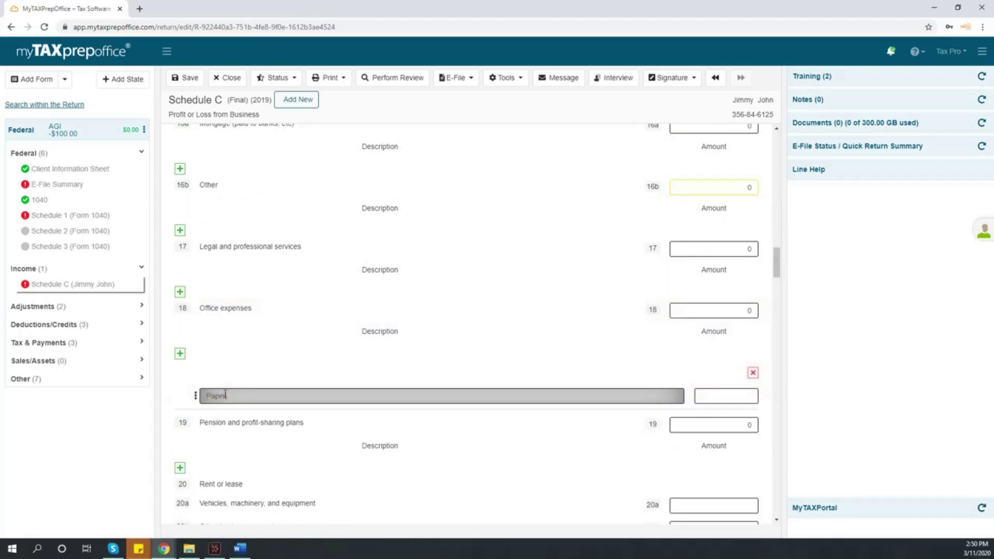
pyautogui.write('Paper')
pyautogui.press('Tab')
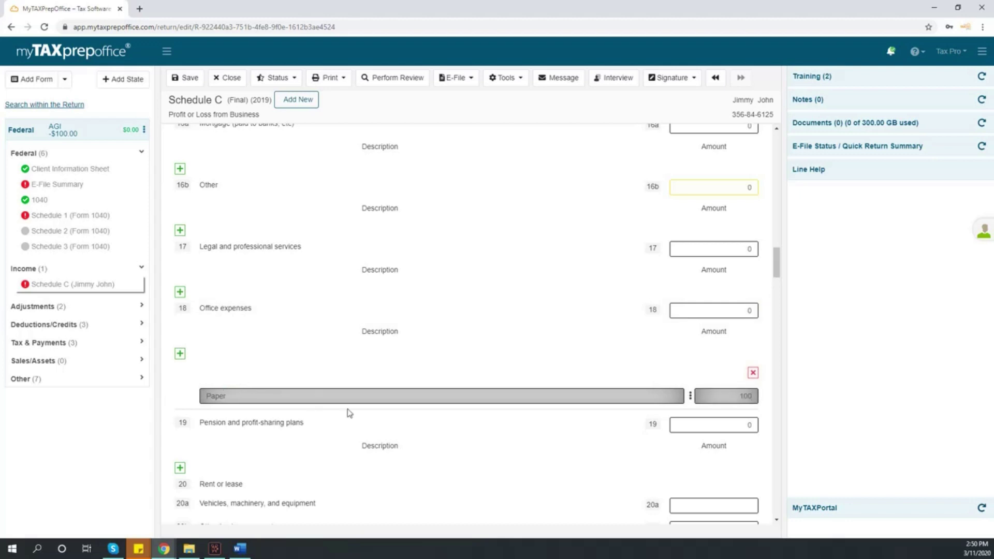
pyautogui.click(507, 363)
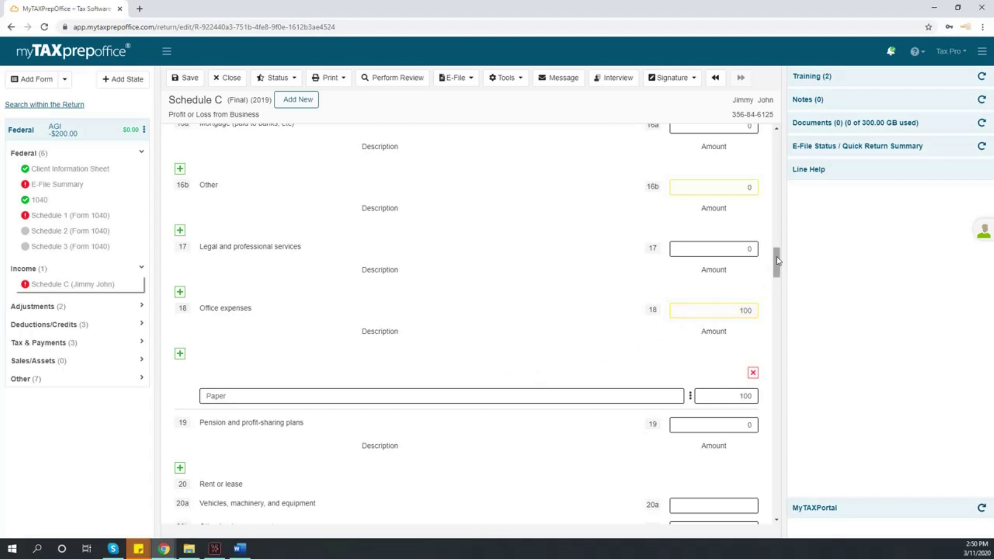
pyautogui.moveTo(777, 263); pyautogui.dragTo(777, 327)
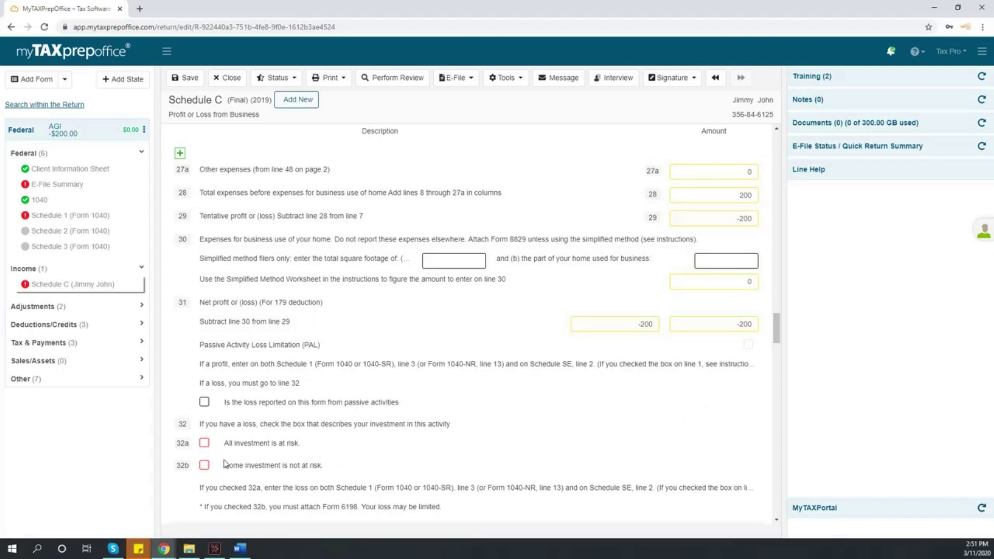
# - Tick box 32b (some investment is not at risk) and review the remaining Schedule C parts
pyautogui.click(205, 465)
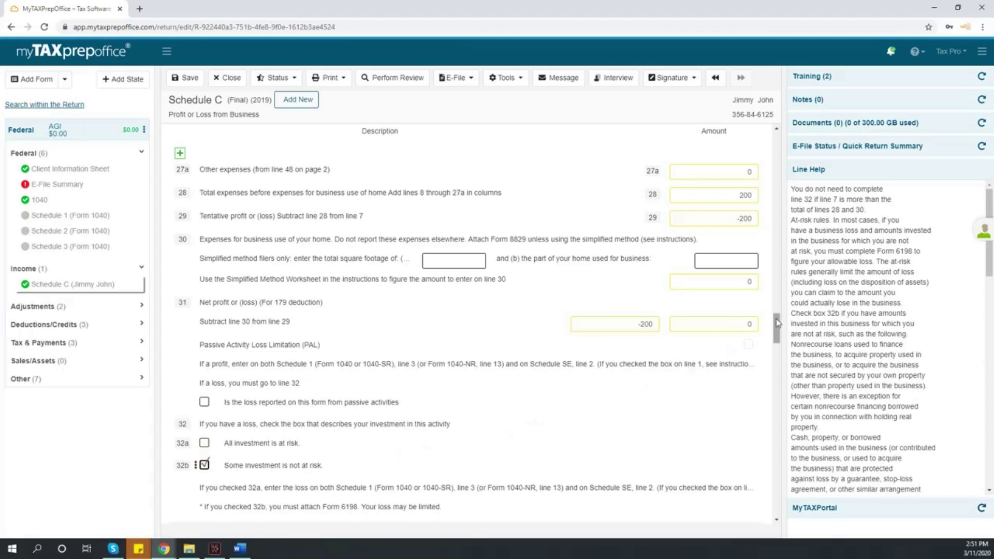
pyautogui.moveTo(776, 324); pyautogui.dragTo(773, 395)
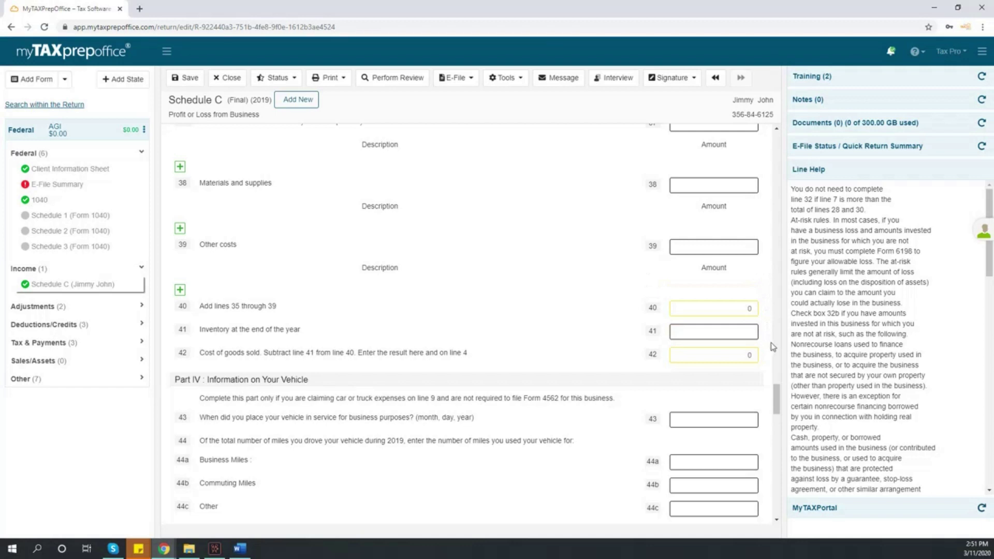
pyautogui.moveTo(777, 392); pyautogui.dragTo(780, 402)
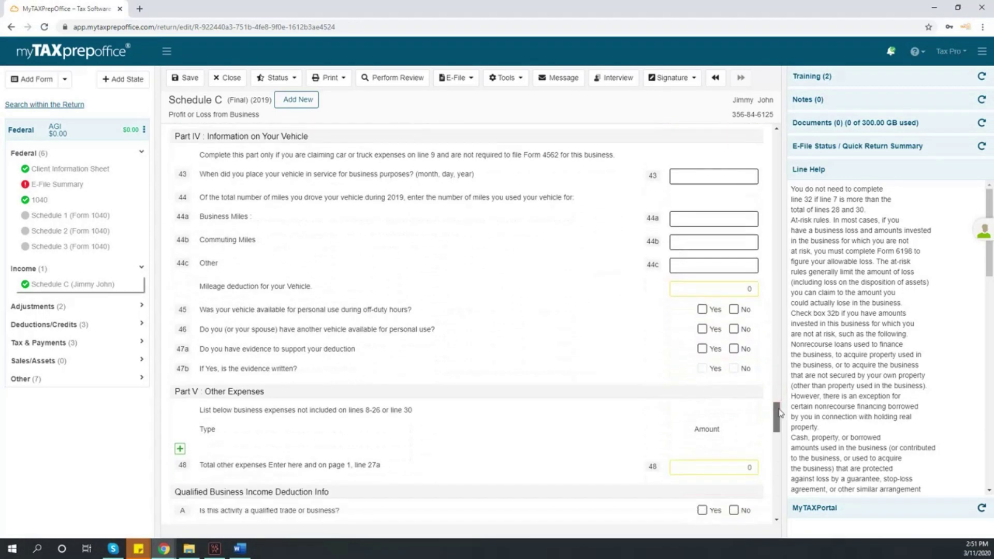
pyautogui.moveTo(779, 413); pyautogui.dragTo(777, 492)
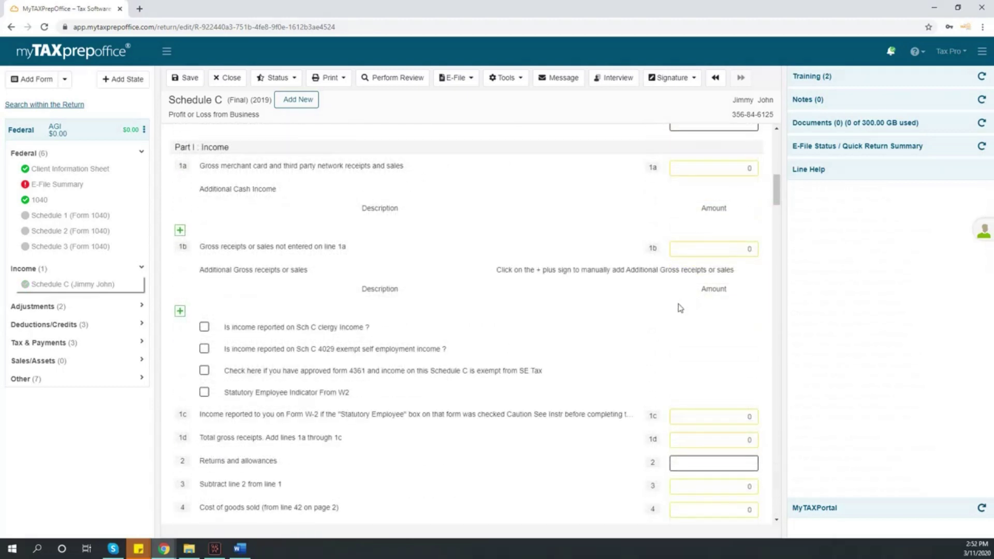
# - Create a 1099-MISC from line 1b, linked to the existing Schedule C
pyautogui.click(695, 254)
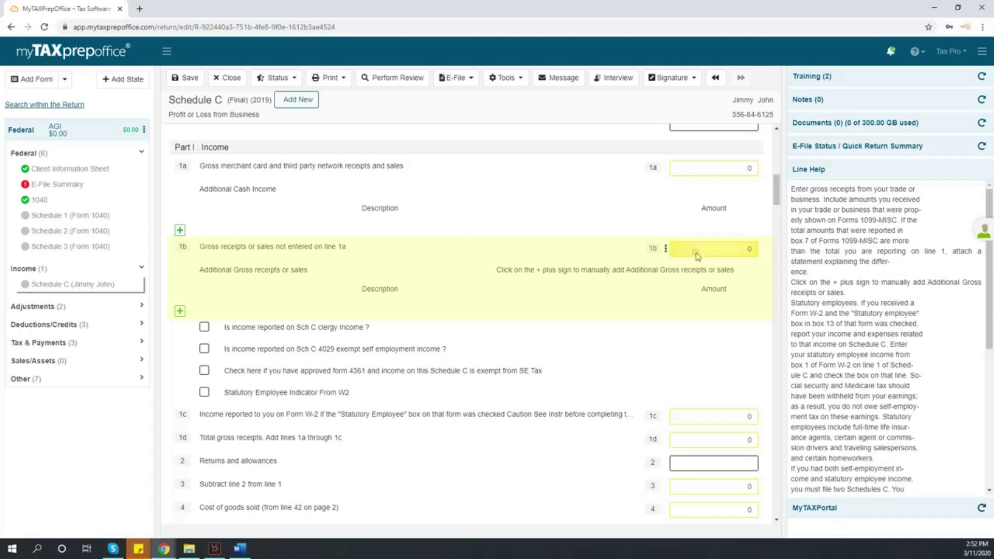
pyautogui.click(666, 251)
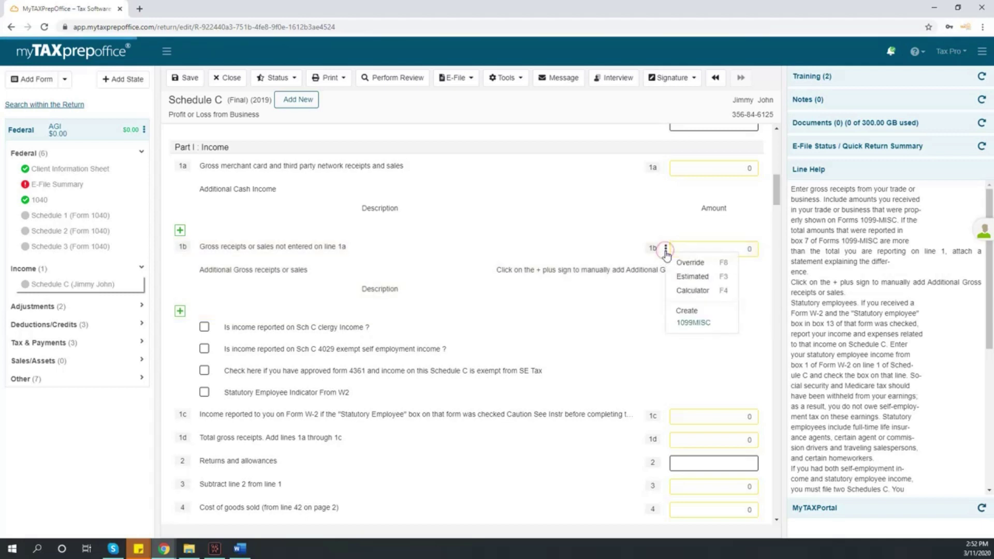
pyautogui.click(720, 324)
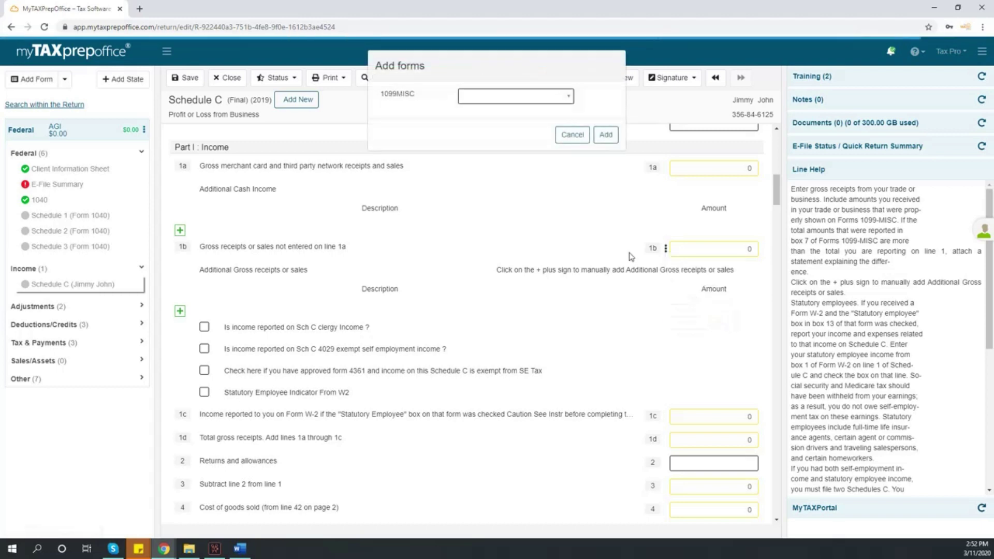
pyautogui.click(567, 101)
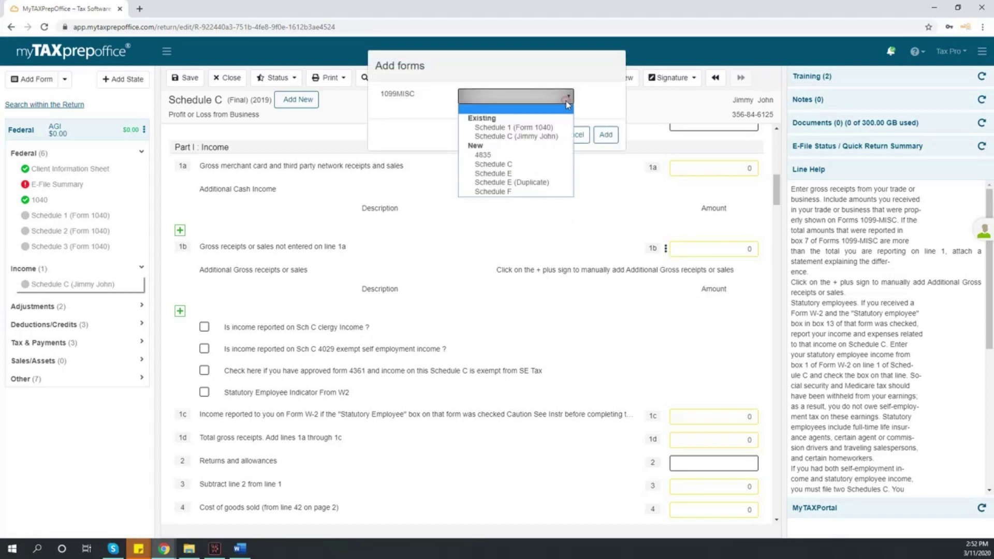
pyautogui.click(567, 136)
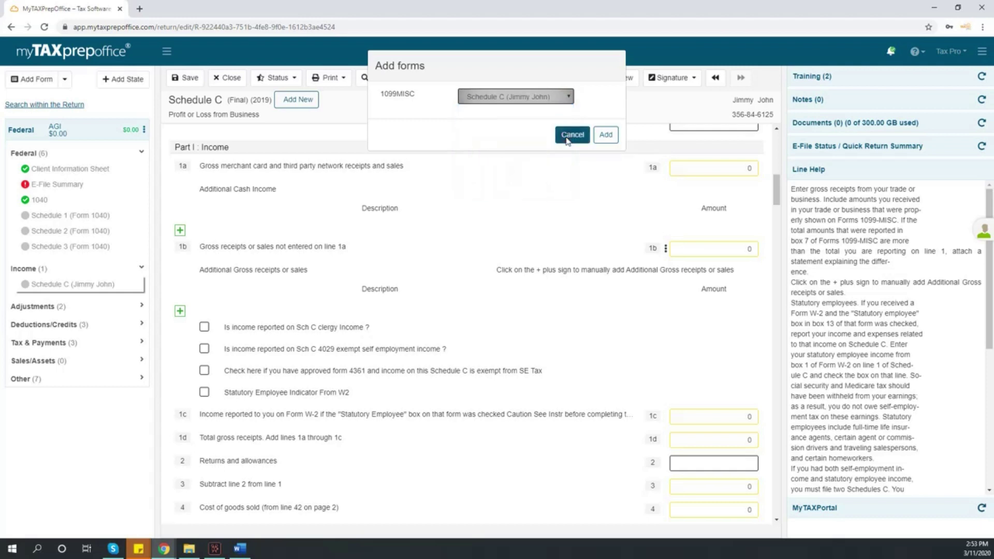
pyautogui.click(610, 141)
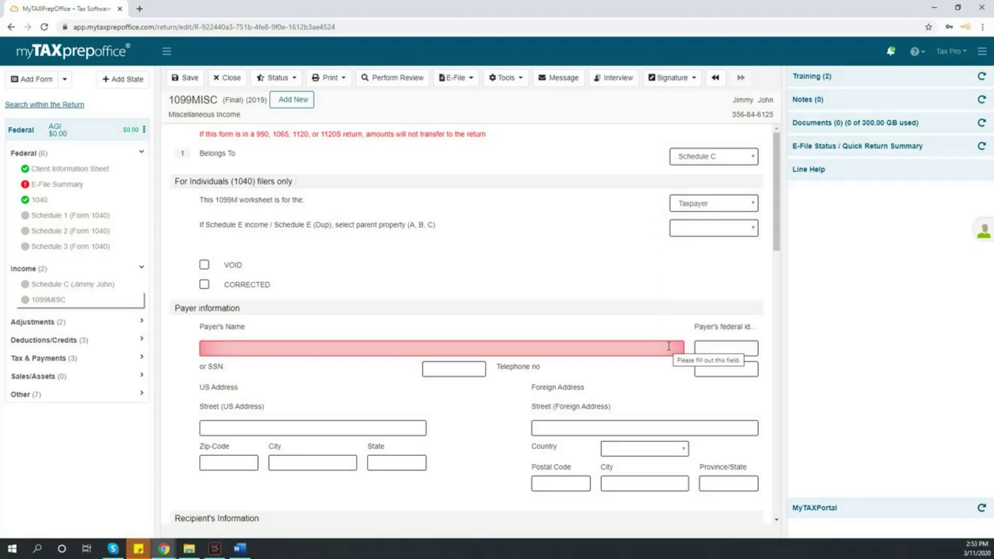
# - Enter the payer's ID and 3,000 box 7 nonemployee compensation, then return to Schedule C
pyautogui.write('1')
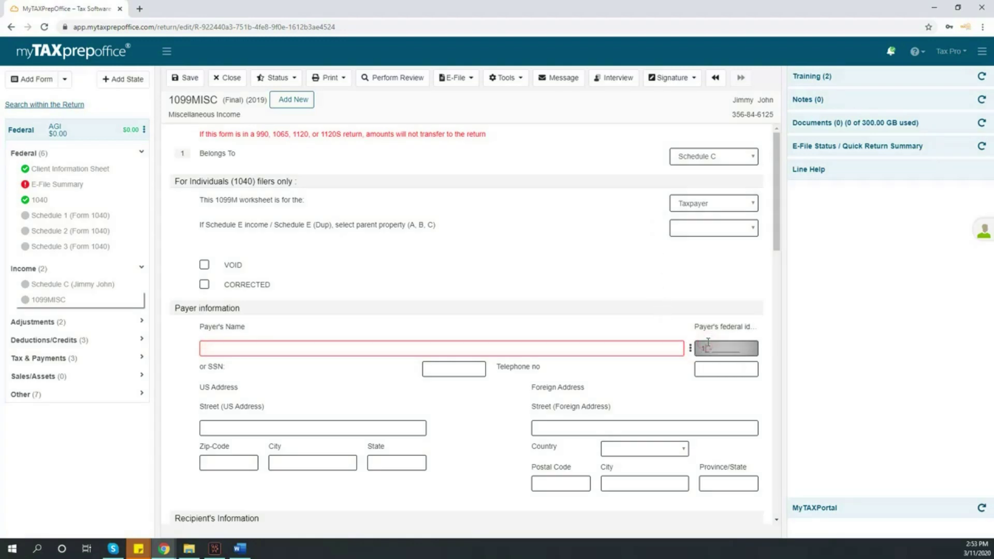
pyautogui.write('2-3456789')
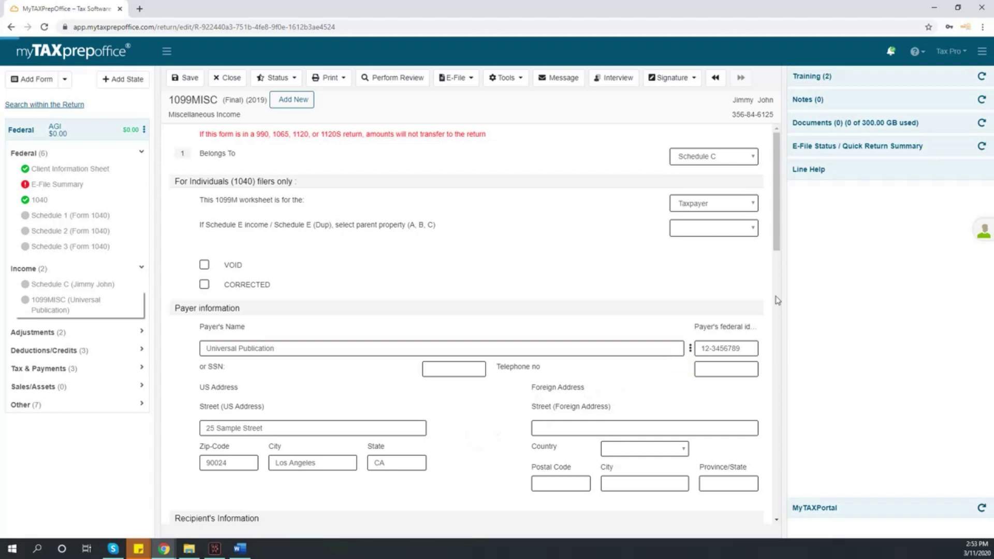
pyautogui.moveTo(777, 240); pyautogui.dragTo(775, 349)
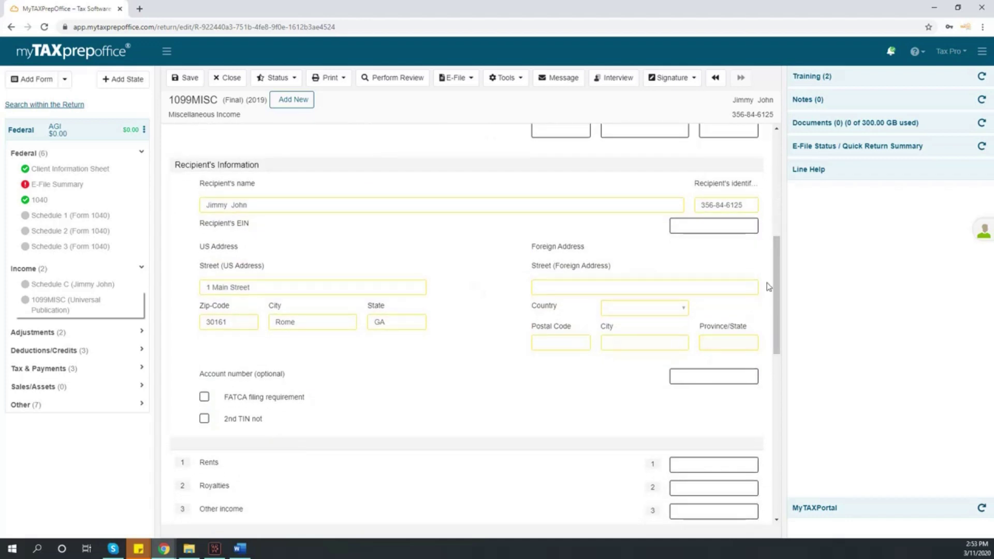
pyautogui.moveTo(777, 265); pyautogui.dragTo(779, 355)
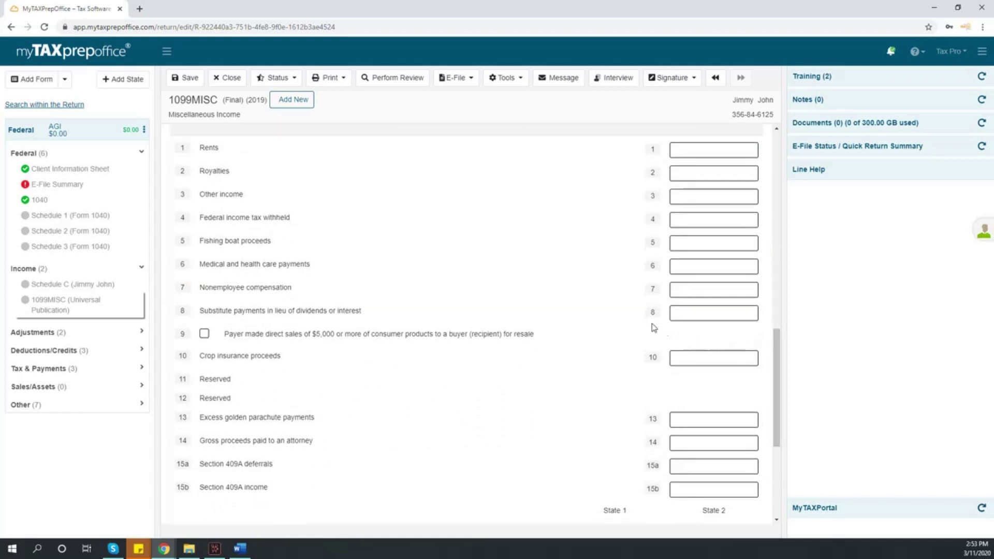
pyautogui.click(685, 294)
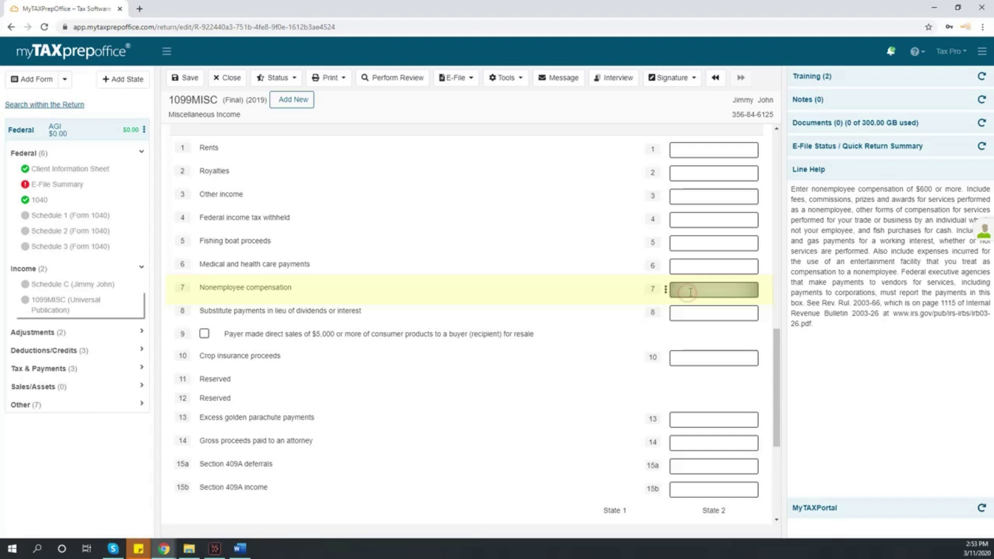
pyautogui.write('3000')
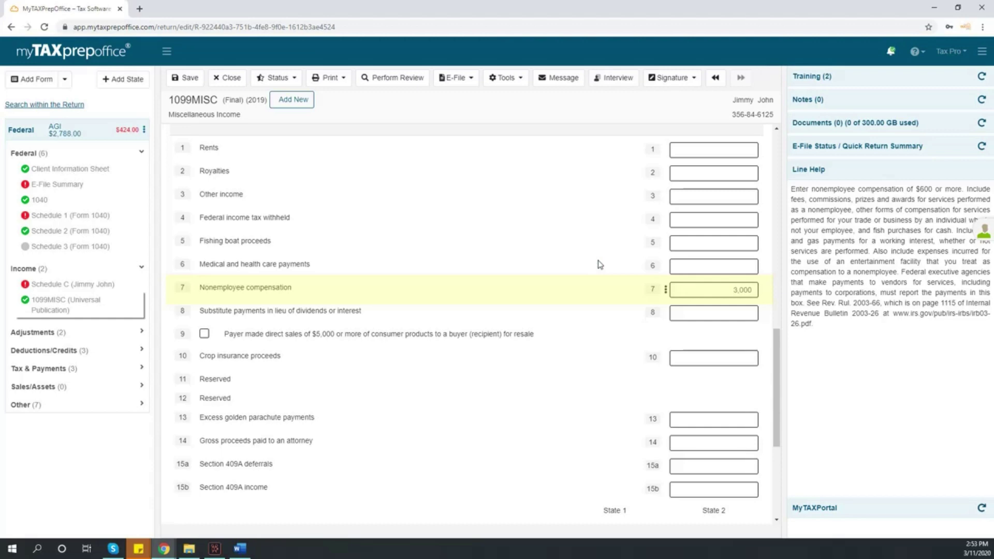
pyautogui.click(612, 232)
pyautogui.click(715, 78)
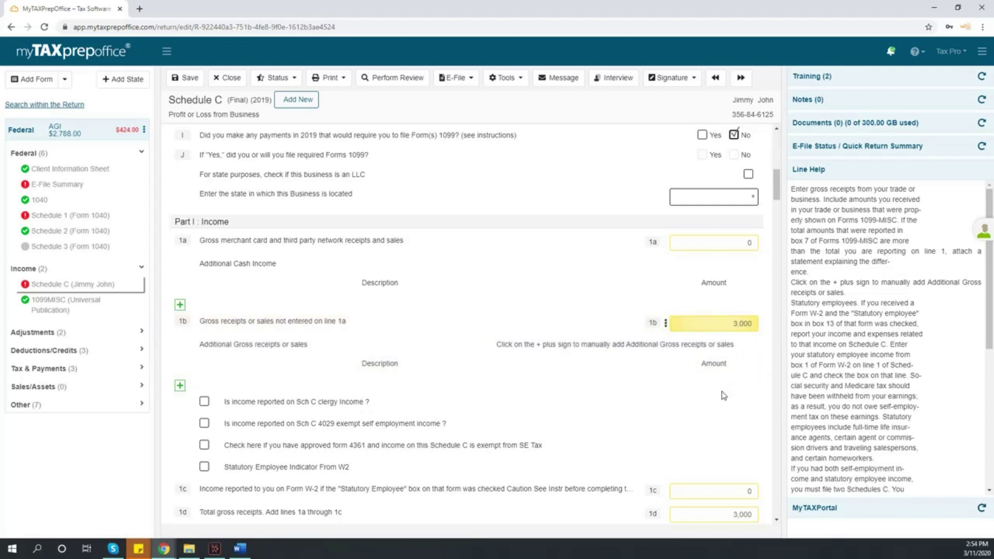
# - Scroll Schedule C to confirm 3,000 on lines 1b, 29 and 31
pyautogui.moveTo(779, 194); pyautogui.dragTo(779, 335)
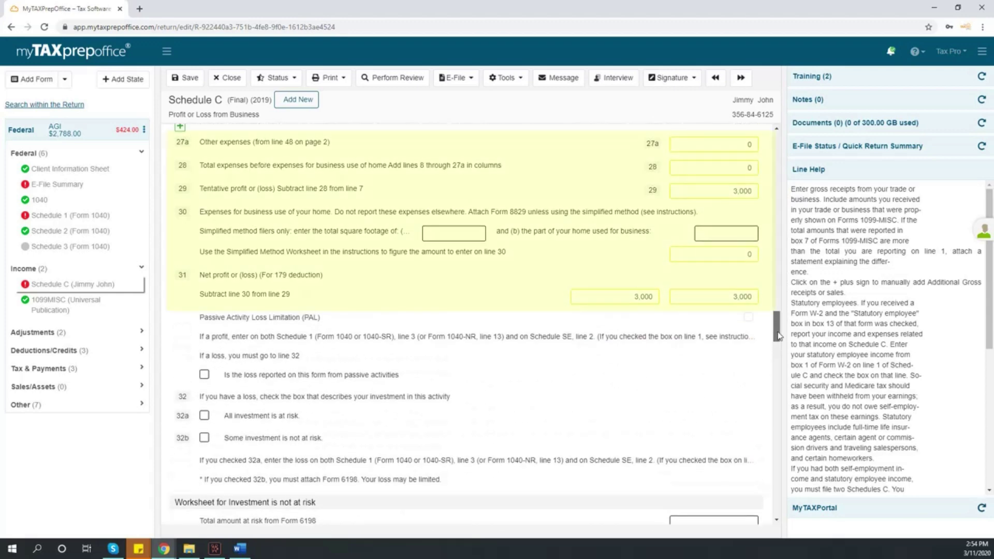
pyautogui.moveTo(779, 336); pyautogui.dragTo(778, 352)
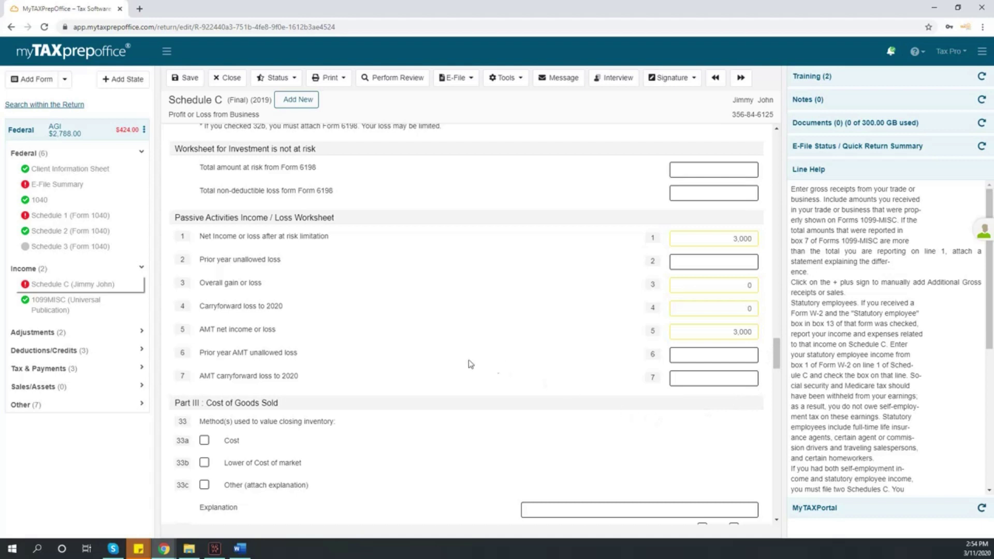
# - Open Form 1040 and check lines 7a–8b show 3,000 income and 2,788 AGI
pyautogui.click(39, 200)
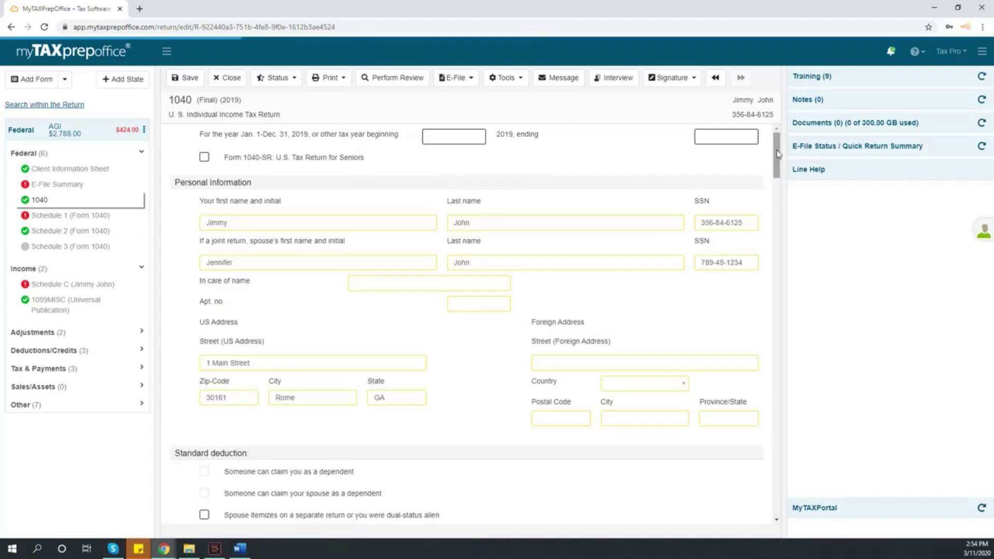
pyautogui.scroll(-10, 772, 233)
pyautogui.moveTo(770, 230); pyautogui.dragTo(767, 318)
pyautogui.scroll(-1, 767, 318)
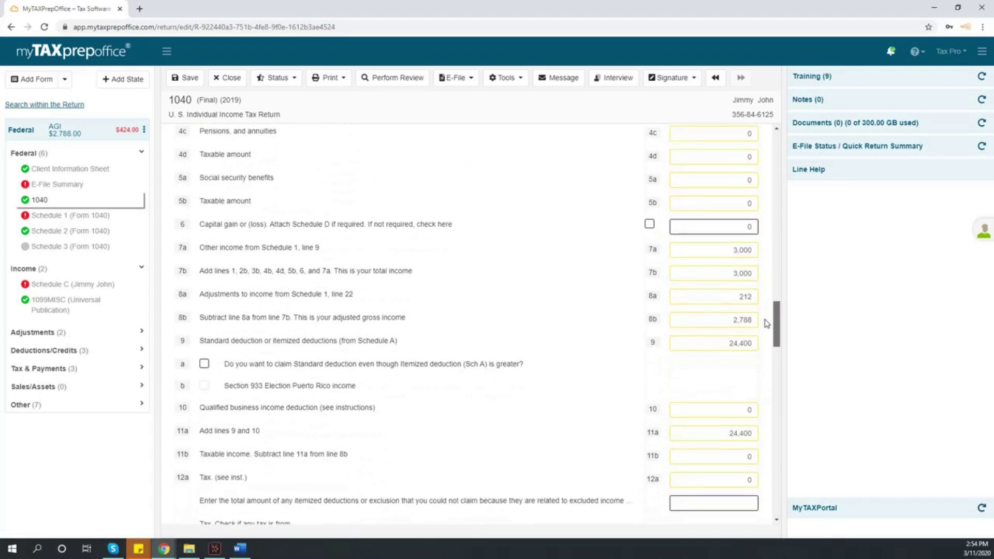